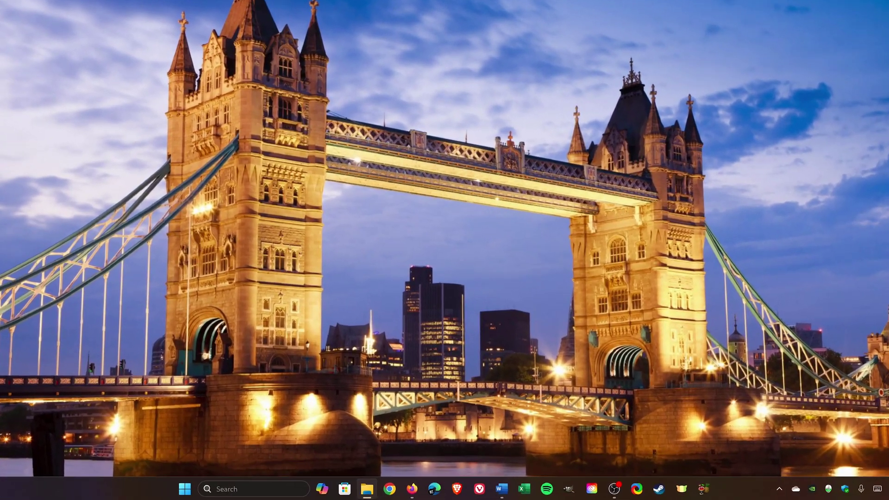
- Launch Registry Editor by searching 'registry editor' in Windows Search
left_click(291, 492)
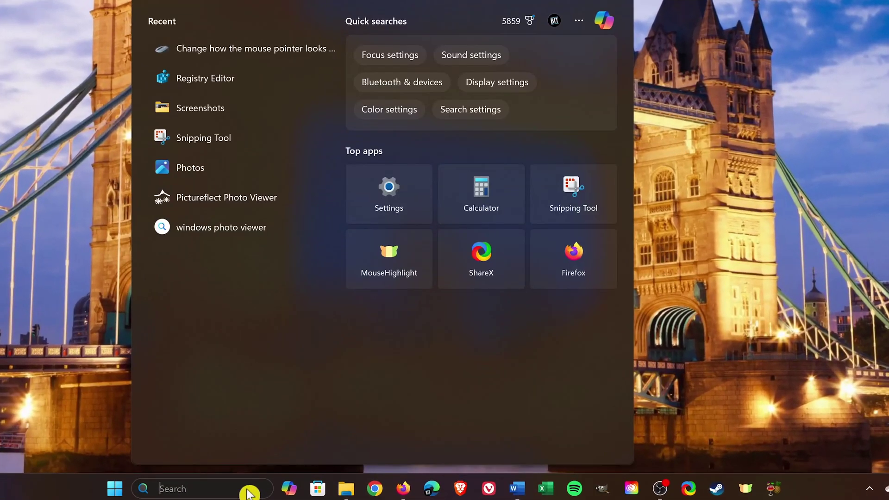
type("registry ")
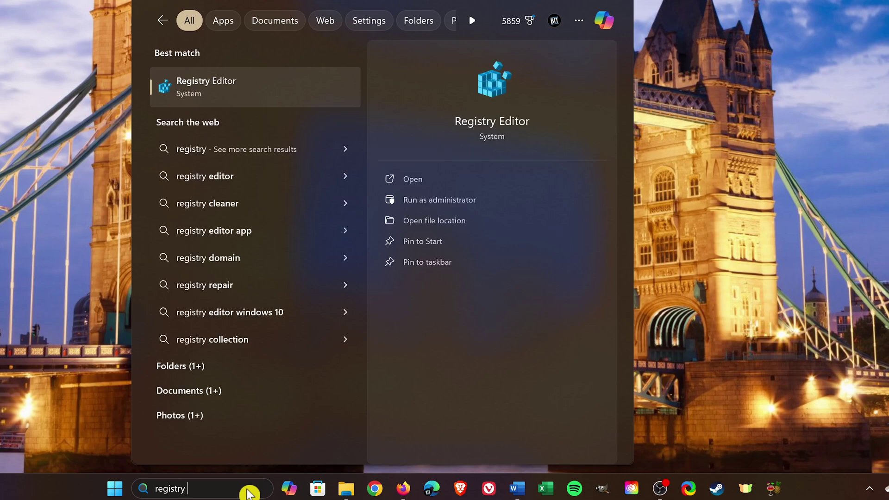
type("editor")
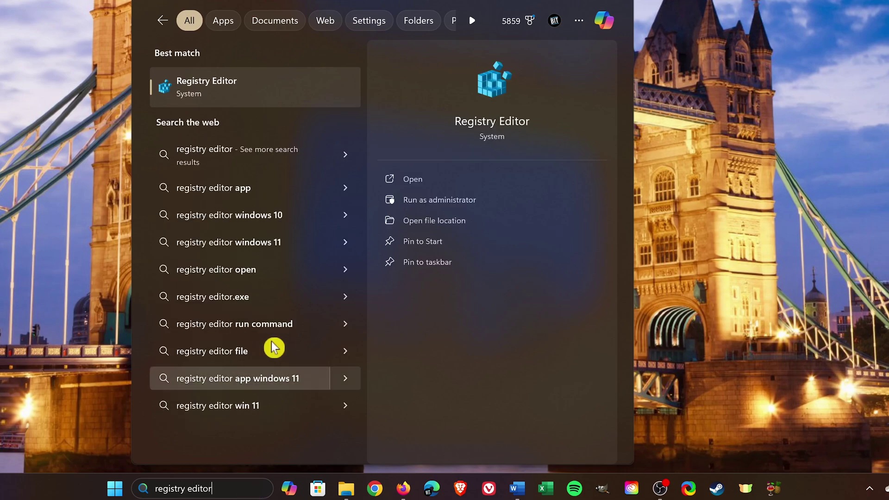
left_click(261, 92)
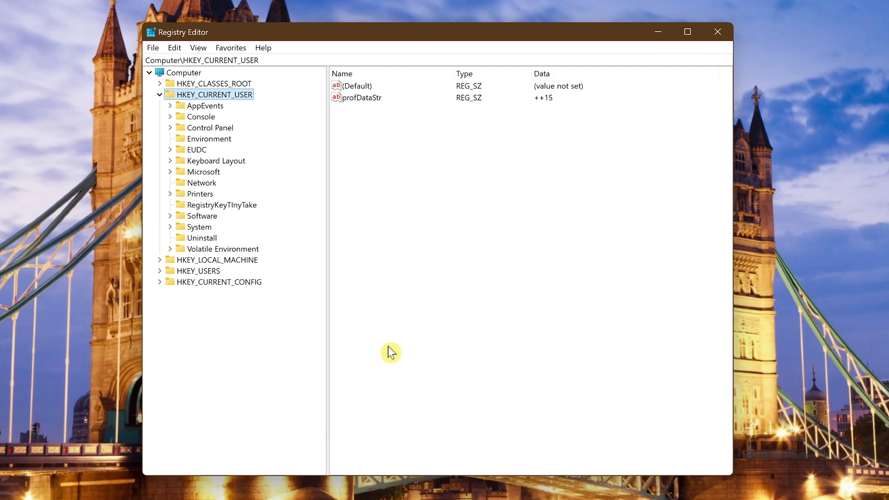
- Close Registry Editor and enter regedit in the Run prompt
left_click(720, 36)
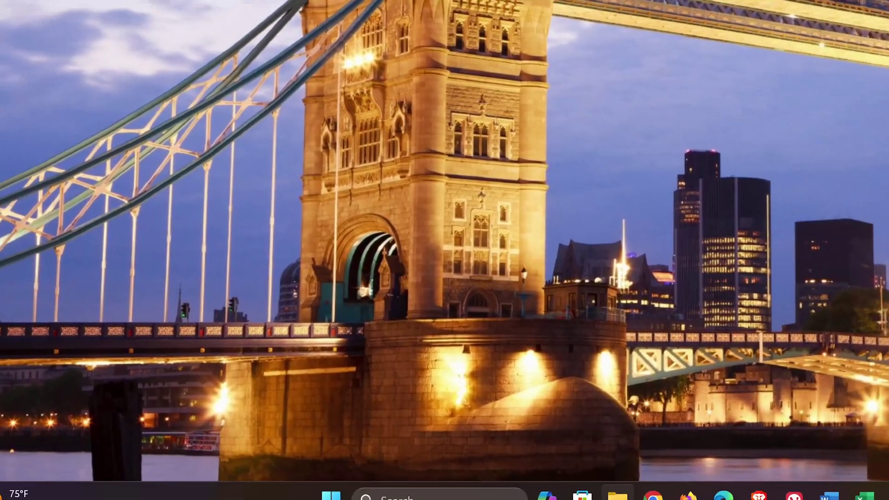
key("super+r")
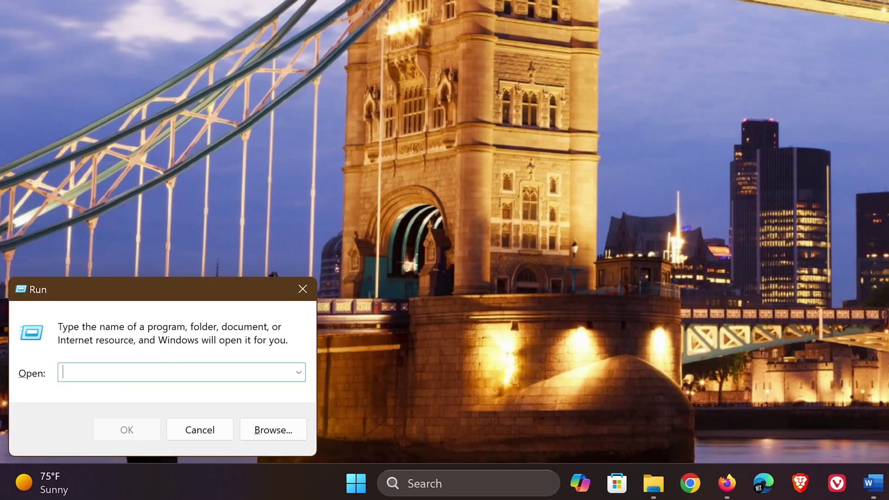
type("regedit")
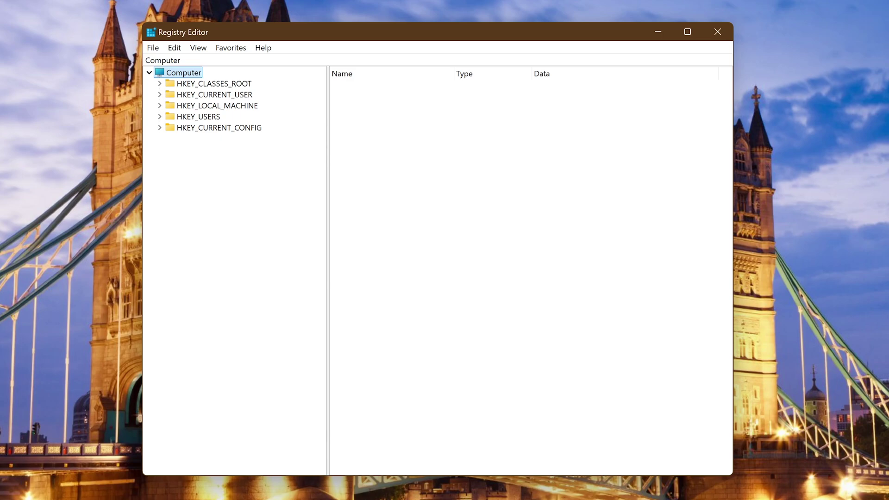
- Expand HKEY_CURRENT_USER, Software, Microsoft and Office in the key tree
double_click(212, 96)
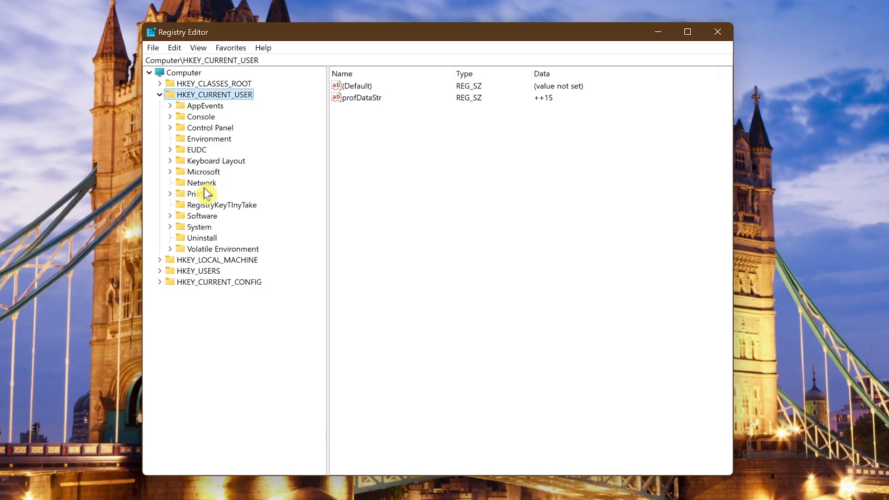
double_click(202, 216)
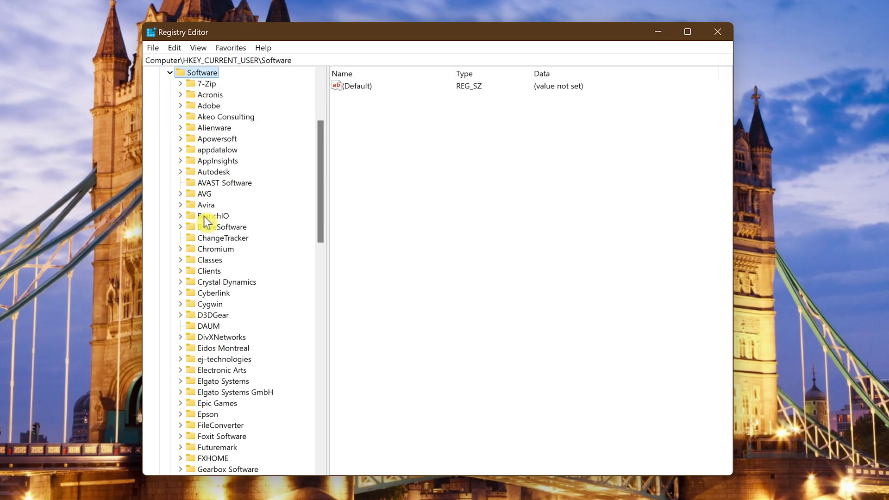
scroll(204, 216, "down", 12)
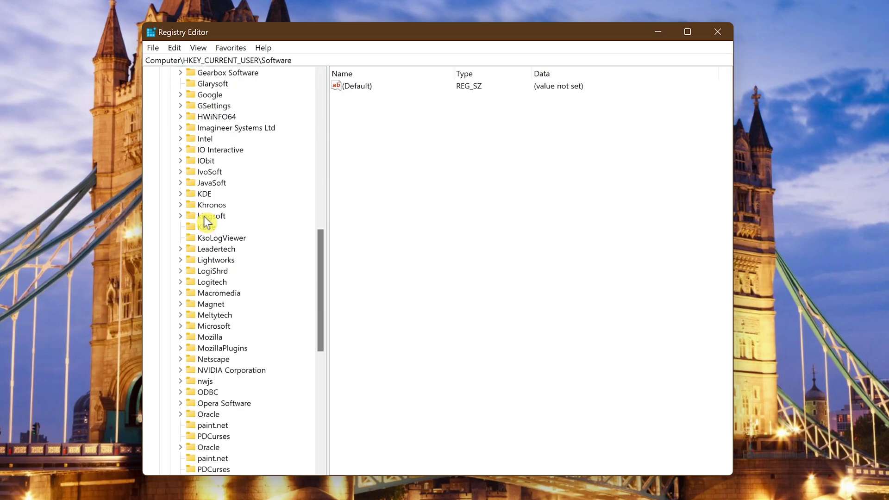
double_click(212, 327)
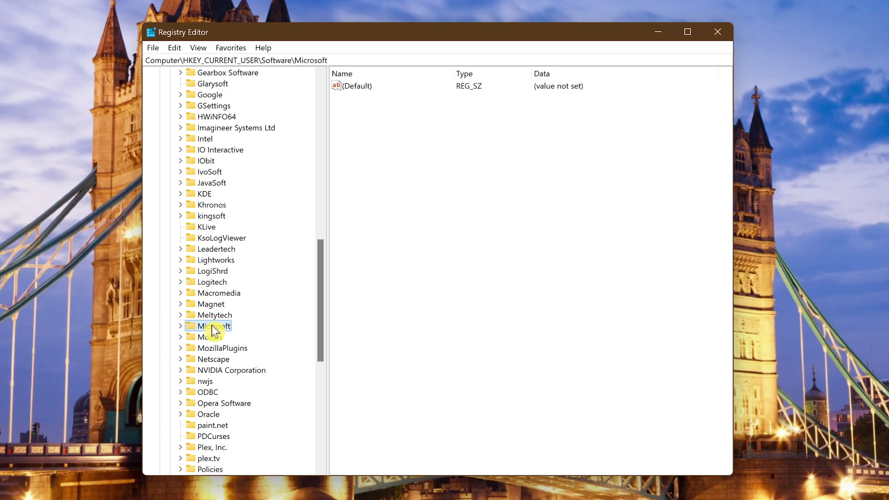
scroll(212, 327, "down", 20)
scroll(212, 330, "down", 1)
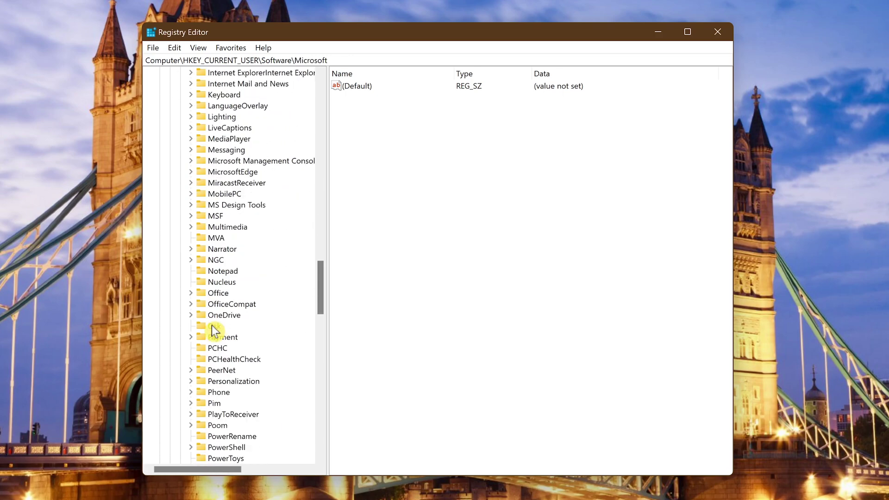
double_click(215, 293)
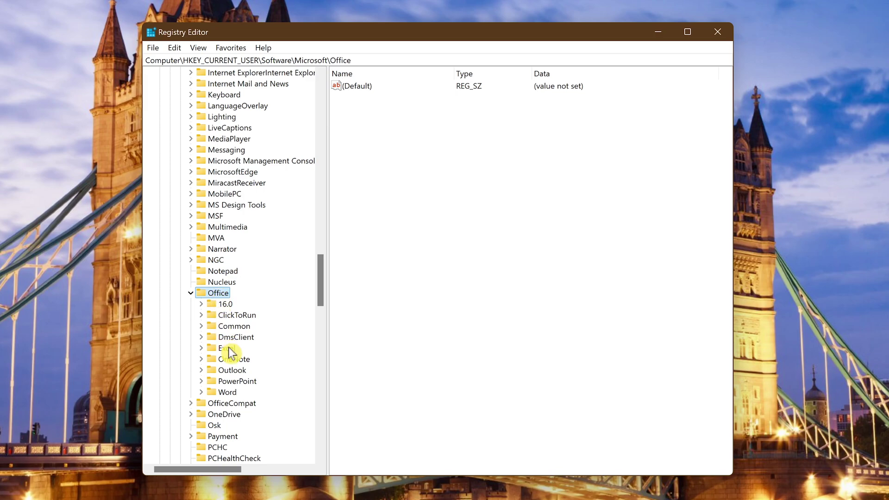
- Export the Excel key to RegExcel.reg in the Backup folder
right_click(223, 347)
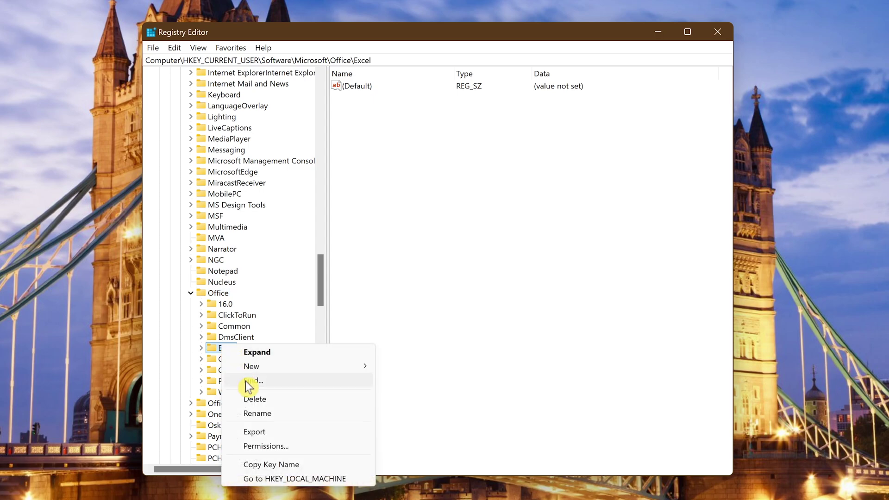
left_click(254, 432)
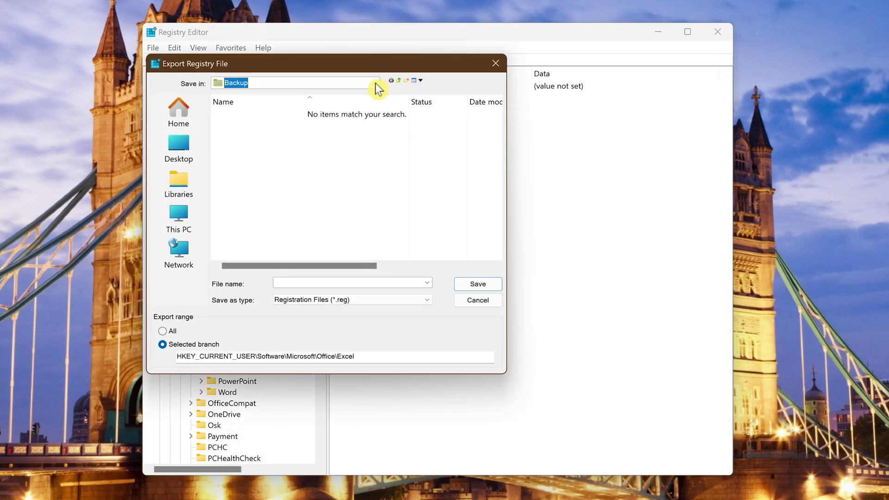
left_click(375, 85)
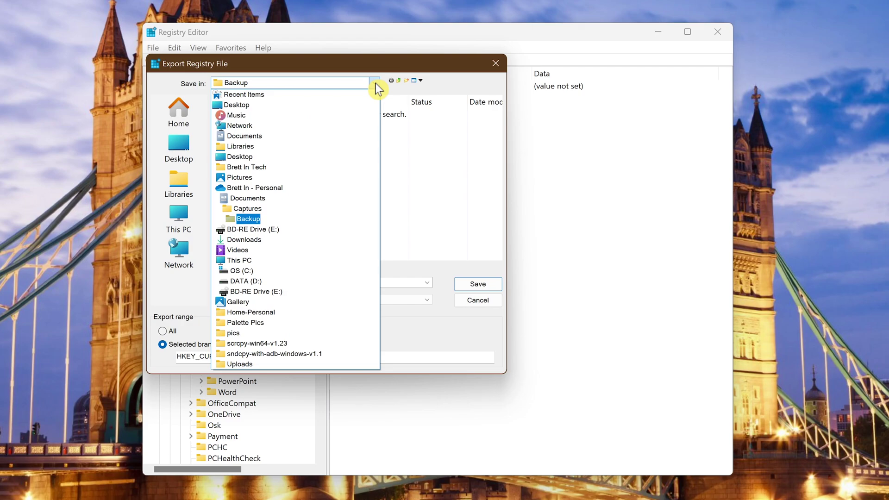
left_click(375, 84)
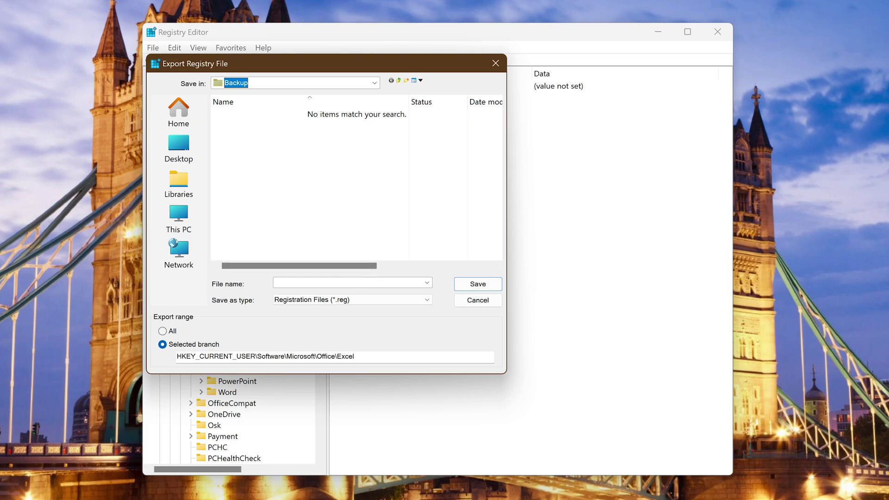
left_click(347, 283)
type("RegExcel")
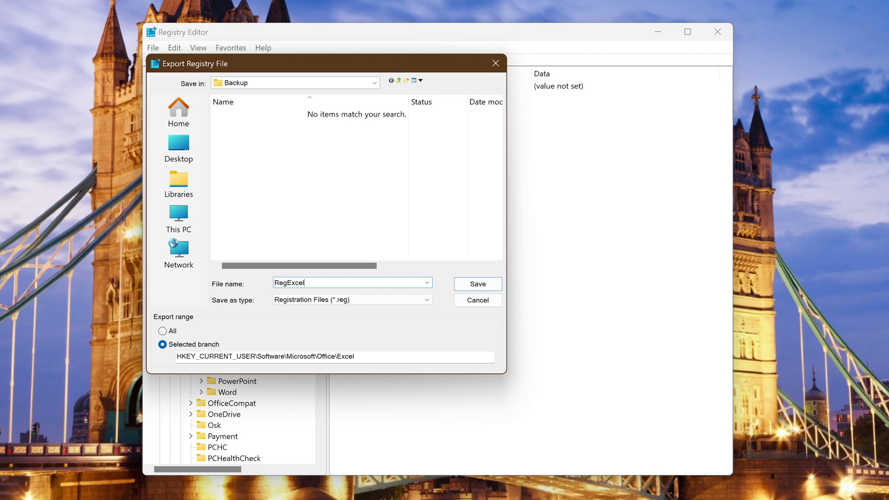
left_click(474, 288)
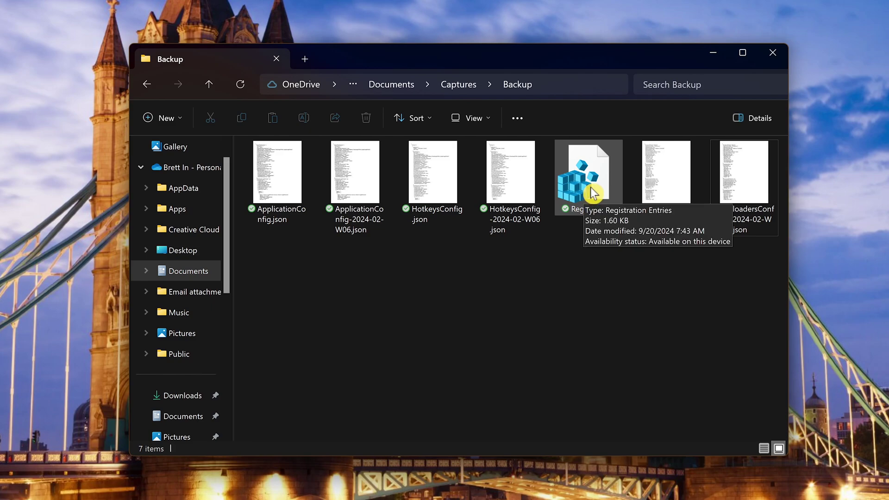
- Merge RegExcel.reg from the Backup folder back into the registry
double_click(593, 192)
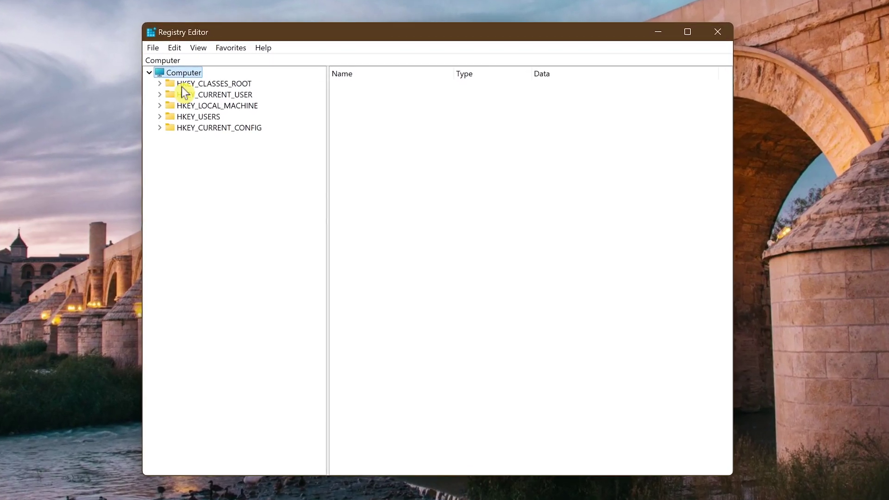
- Set up a full registry export to the Backup folder named backup_09-20-24
left_click(160, 51)
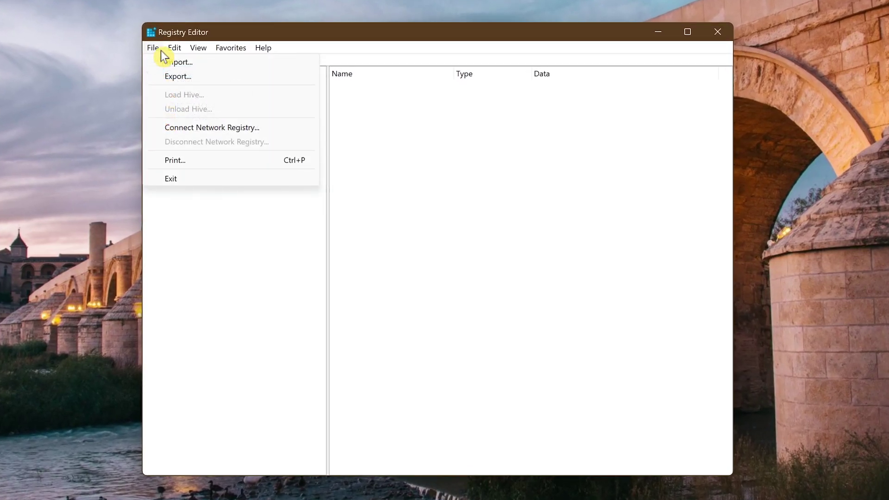
left_click(194, 76)
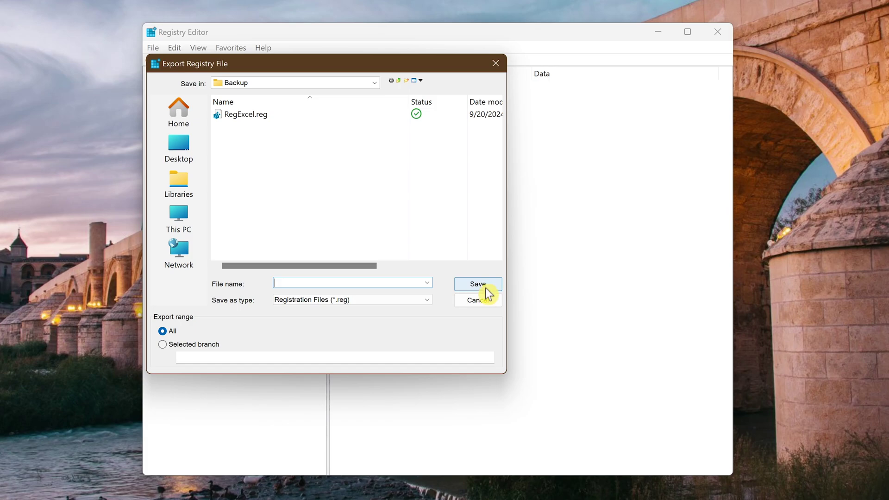
left_click(372, 84)
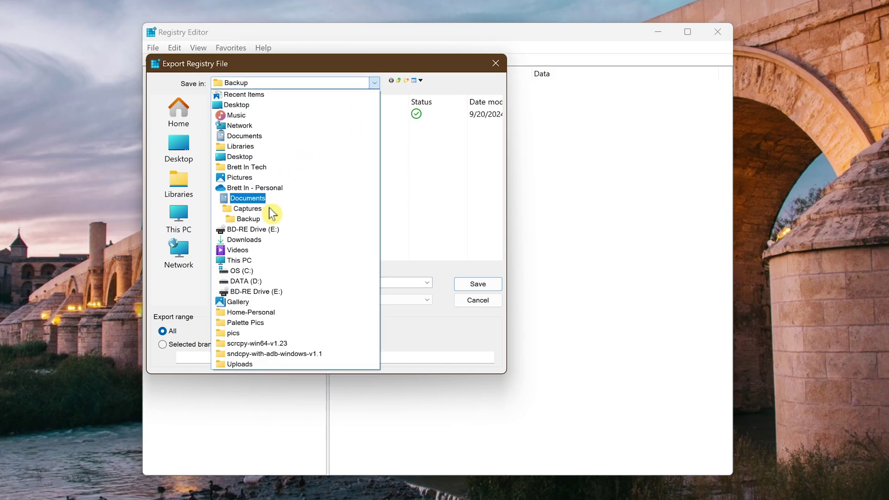
left_click(270, 218)
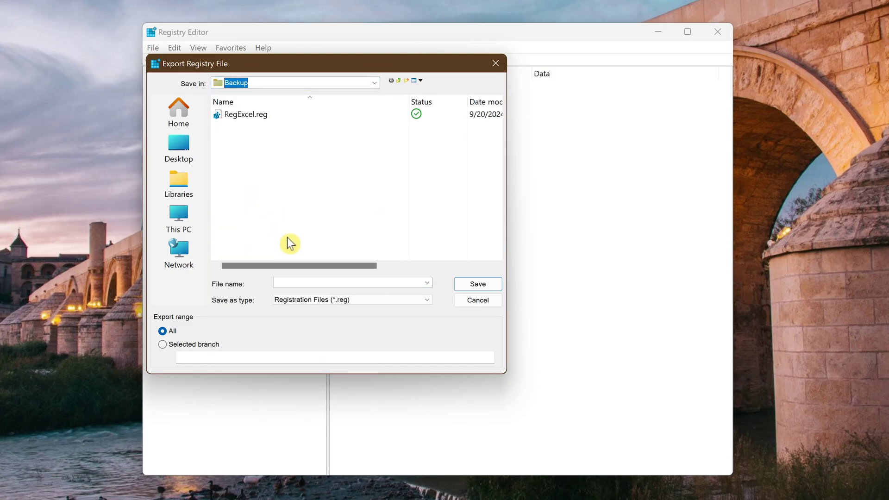
left_click(340, 282)
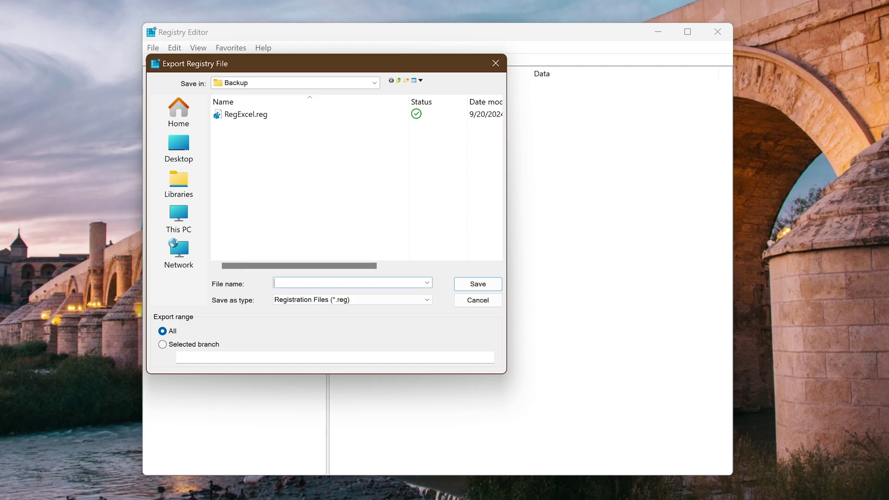
type("backup_09-20-24")
- Save the backup_09-20-24.reg export, then open it to restore the registry
left_click(490, 284)
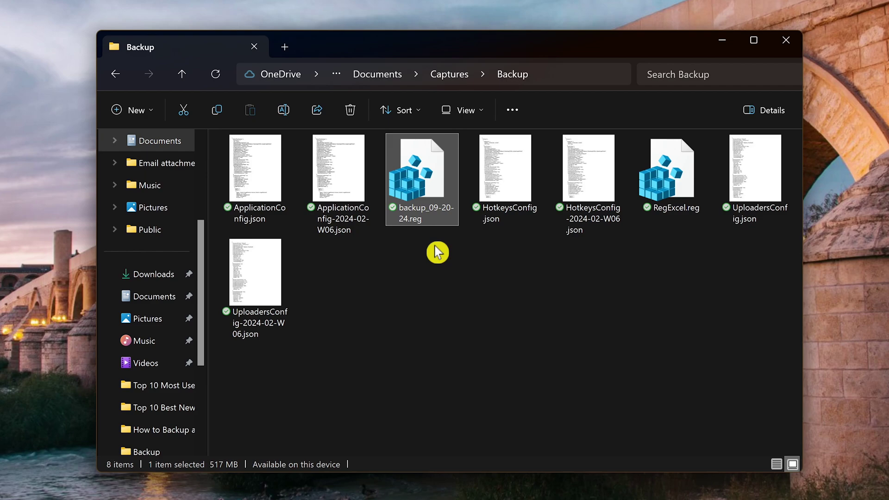
mouse_move(430, 195)
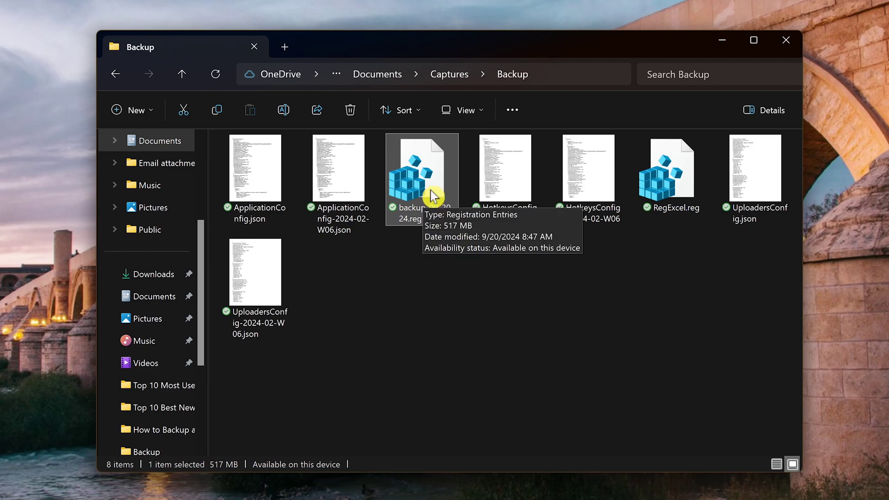
double_click(430, 196)
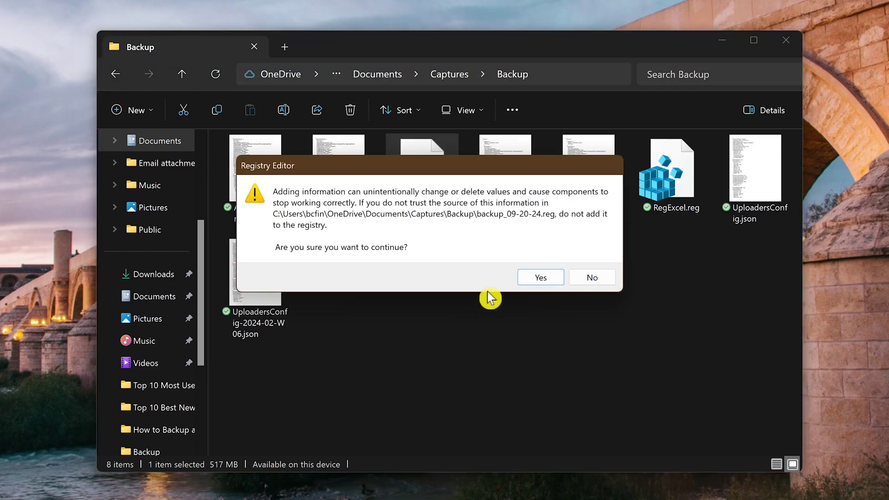